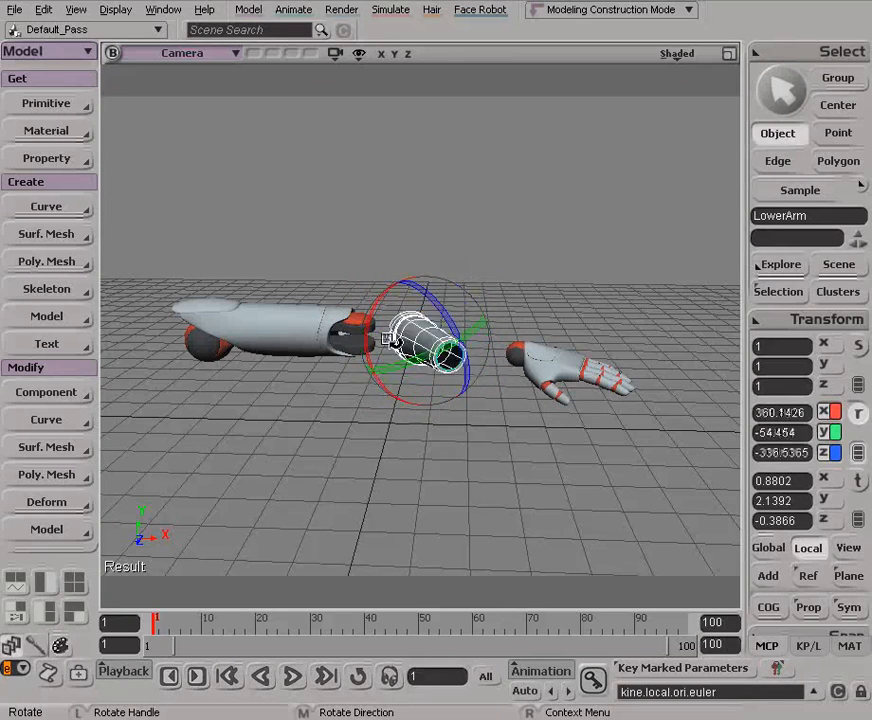
# Undo the lower arm's rotation and deselect the object
pyautogui.hotkey('ctrl', 'z')
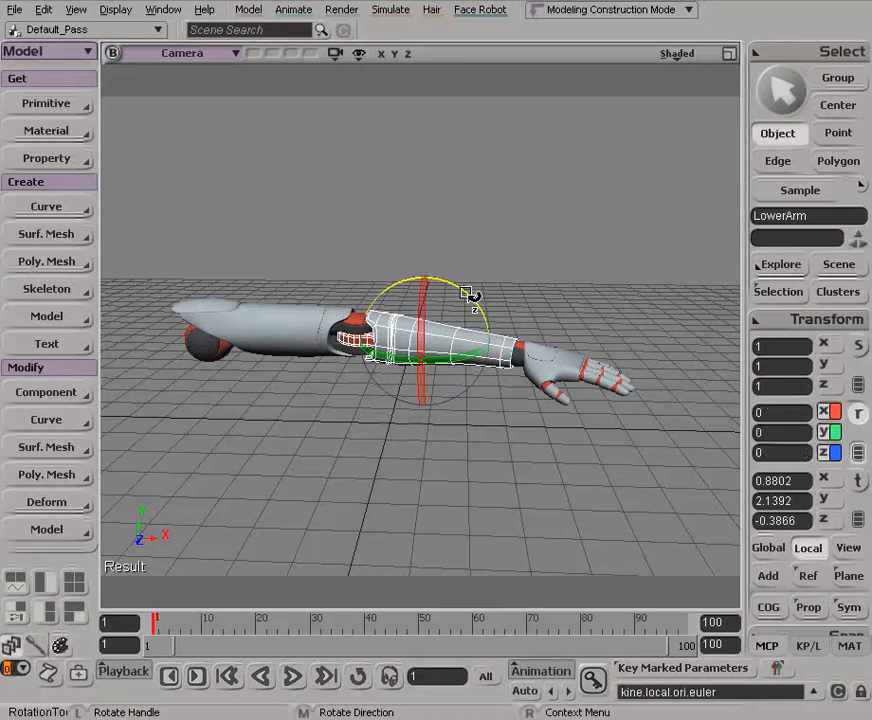
pyautogui.press('space')
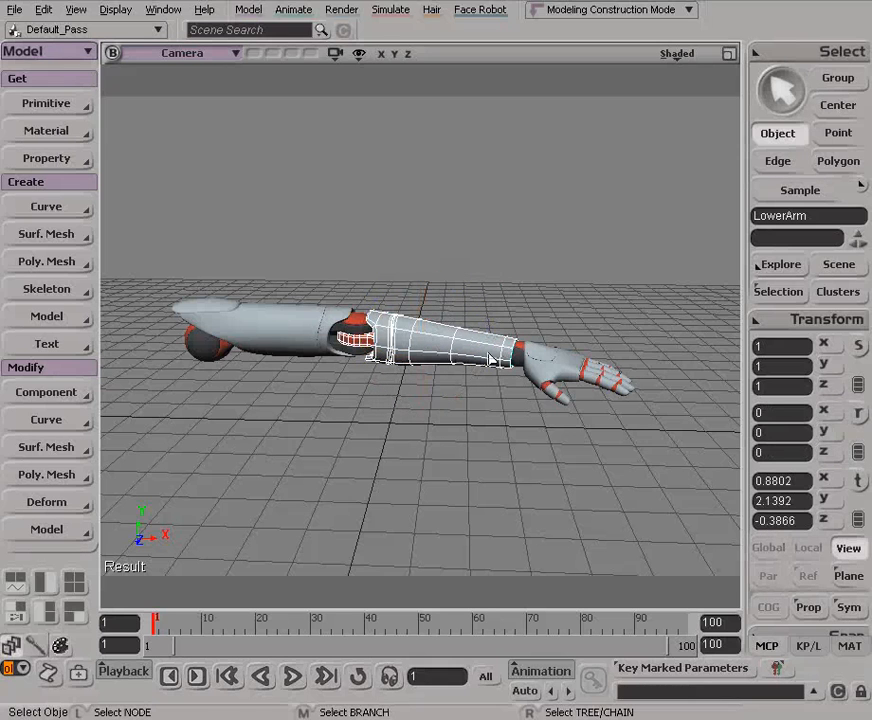
pyautogui.click(543, 318)
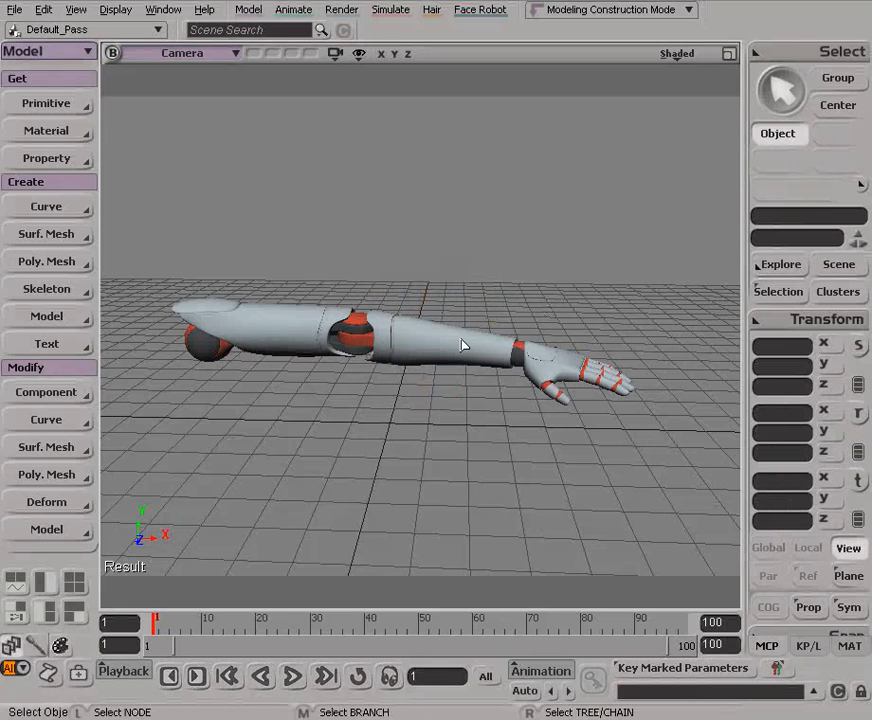
# Parent the hand to the lower arm, making LowerArm the parent of Hand
pyautogui.click(828, 320)
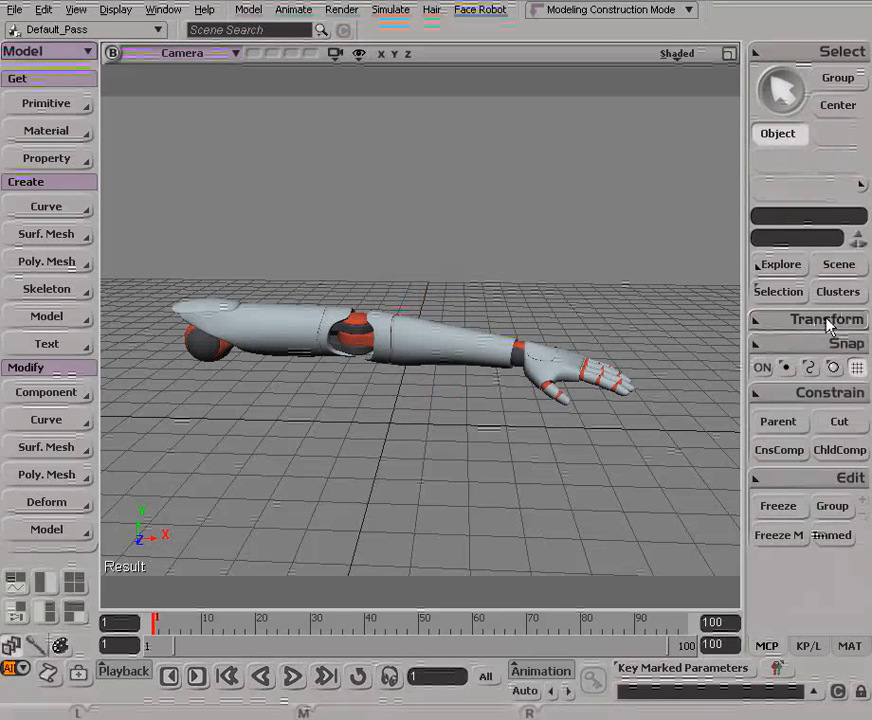
pyautogui.click(785, 425)
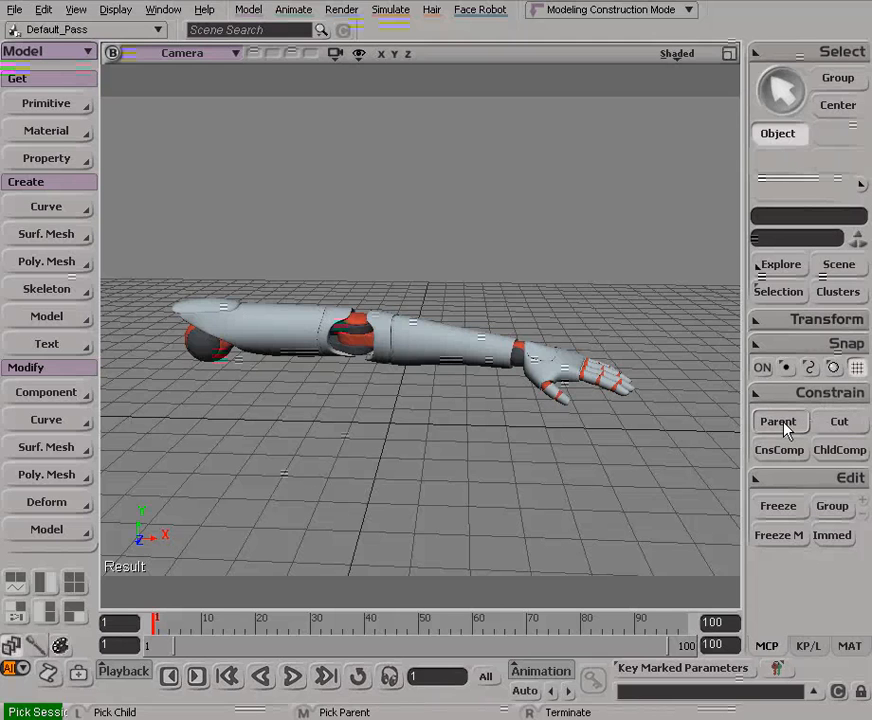
pyautogui.rightClick(379, 411)
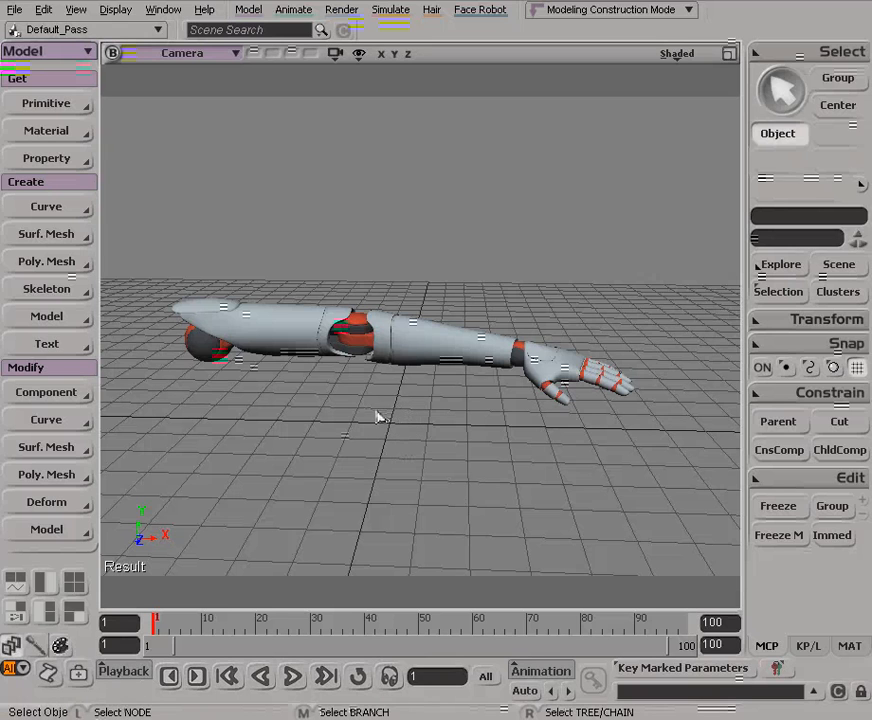
pyautogui.click(552, 367)
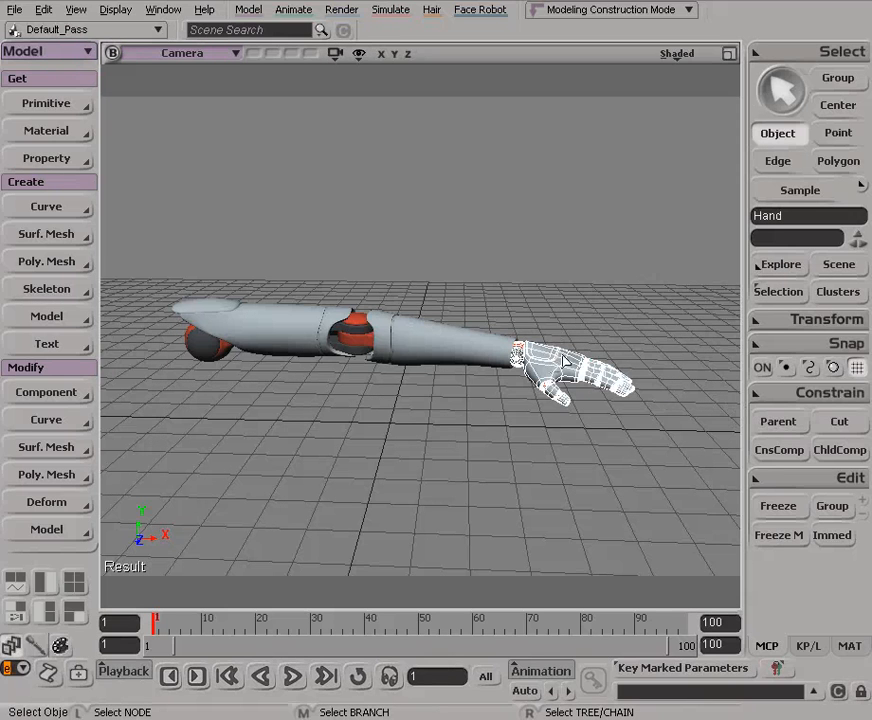
pyautogui.click(763, 421)
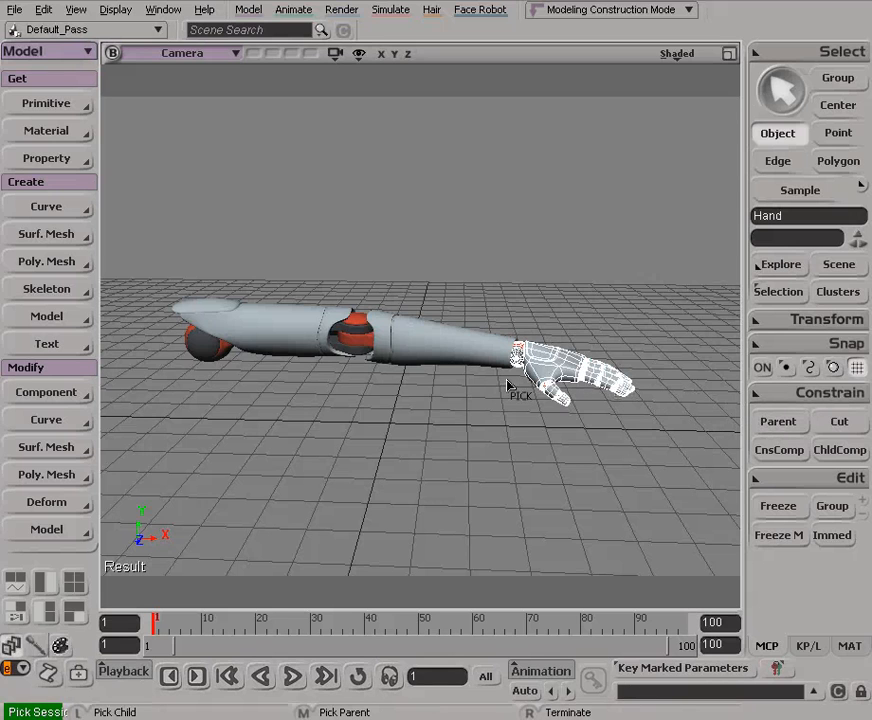
pyautogui.click(440, 340)
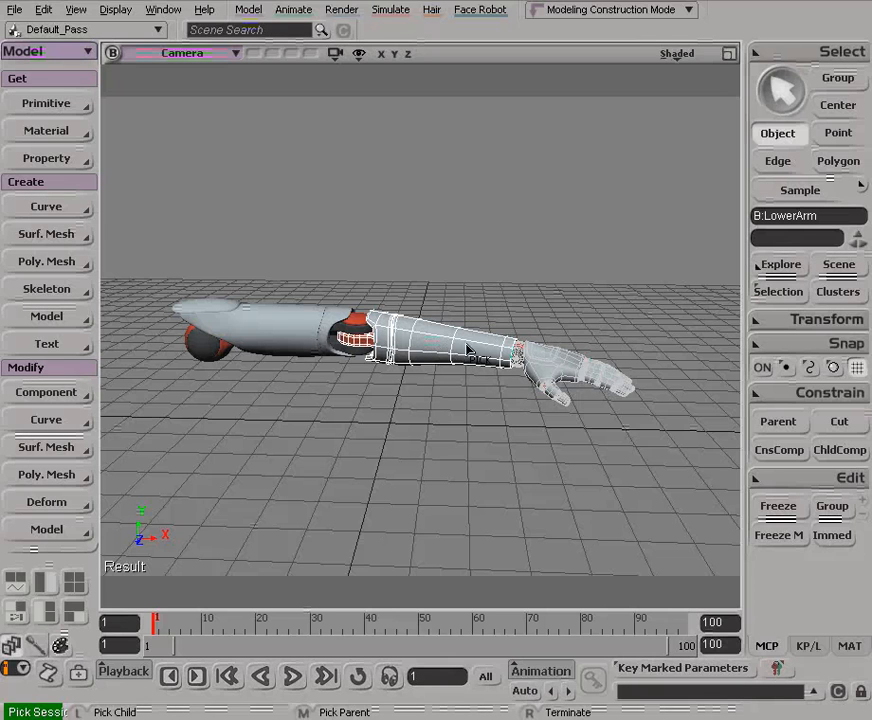
pyautogui.rightClick(481, 288)
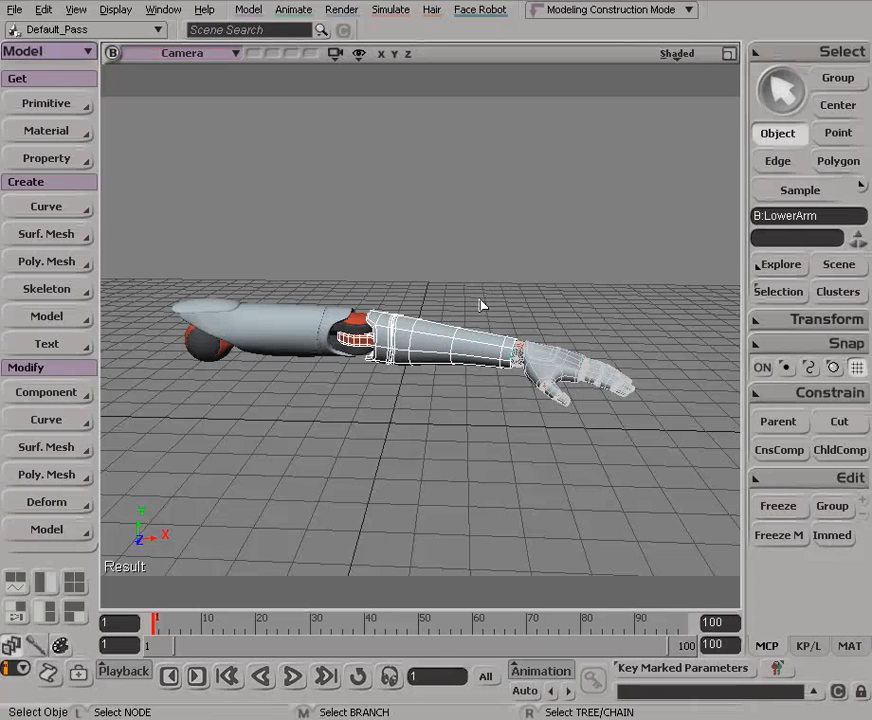
# Test the hierarchy by rotating the lower arm, and undo the rotation
pyautogui.click(443, 348)
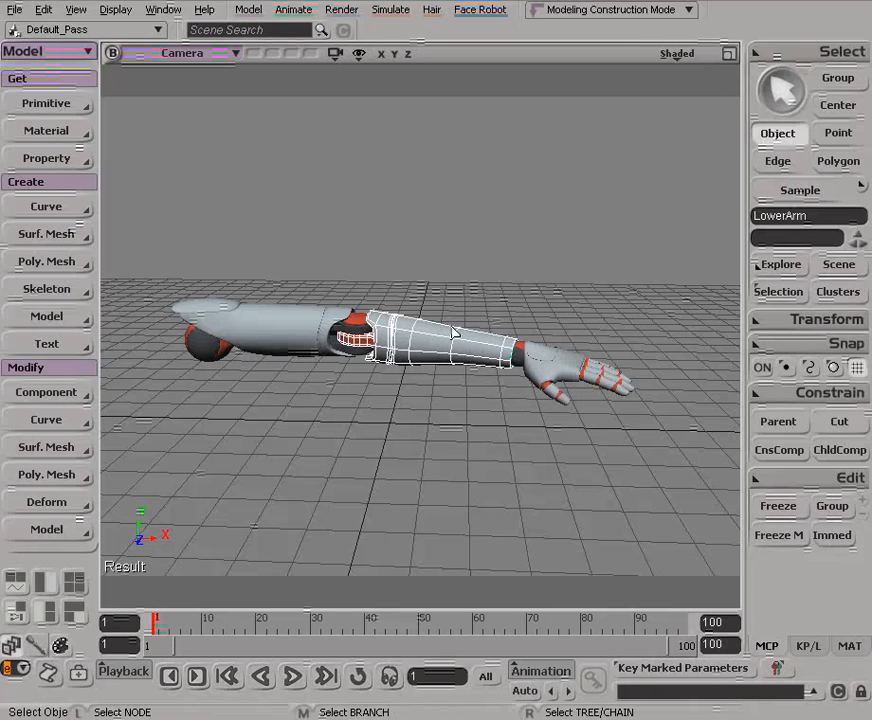
pyautogui.press('c')
pyautogui.moveTo(467, 335); pyautogui.dragTo(441, 351)
pyautogui.hotkey('ctrl', 'z')
pyautogui.press('space')
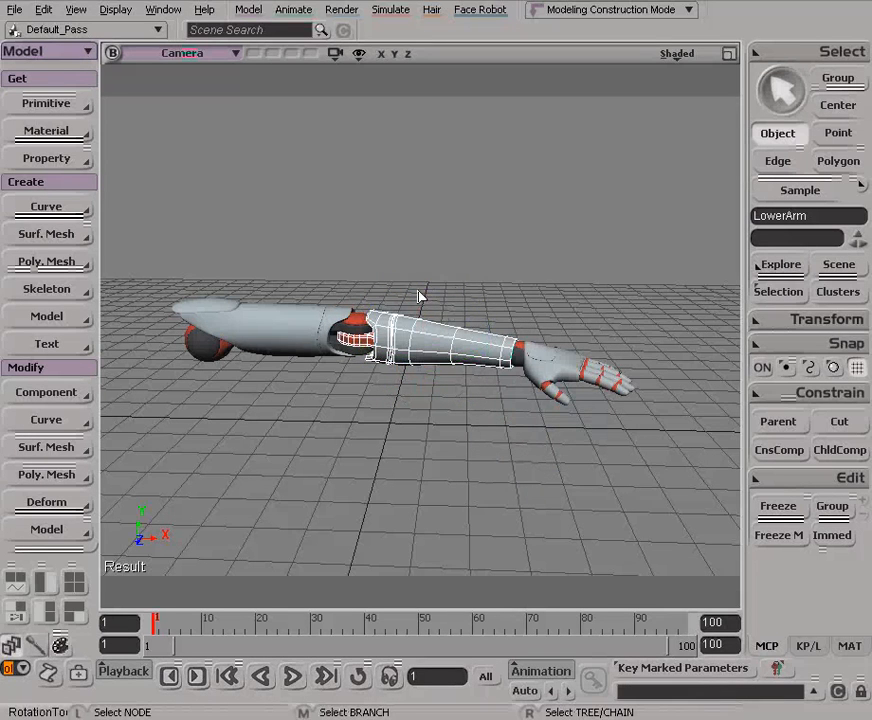
# Parent the lower arm to the upper arm, making UpperArm the parent of LowerArm
pyautogui.click(258, 333)
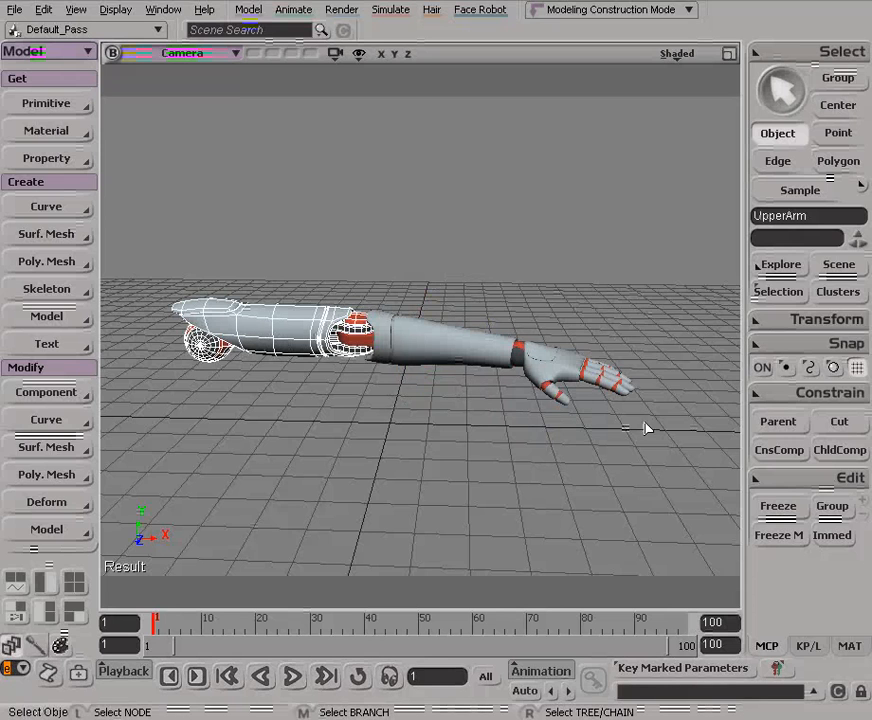
pyautogui.click(777, 421)
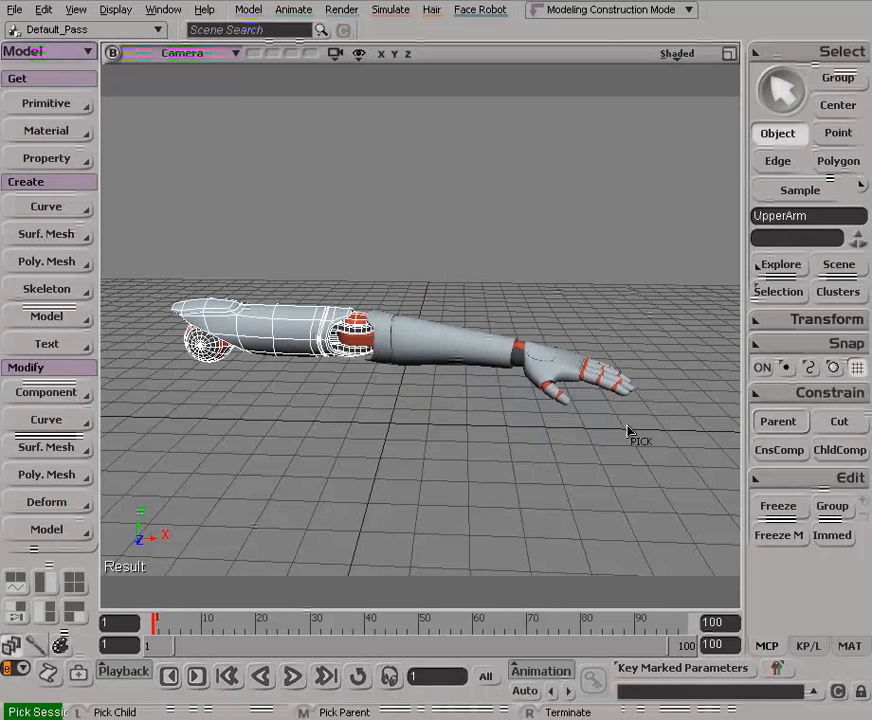
pyautogui.click(433, 337)
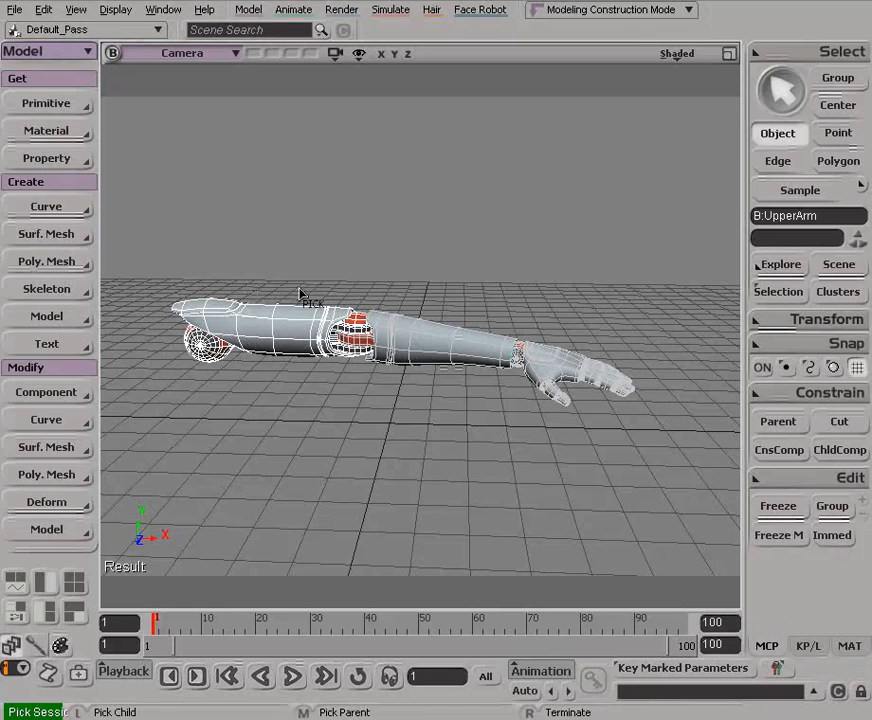
pyautogui.rightClick(482, 298)
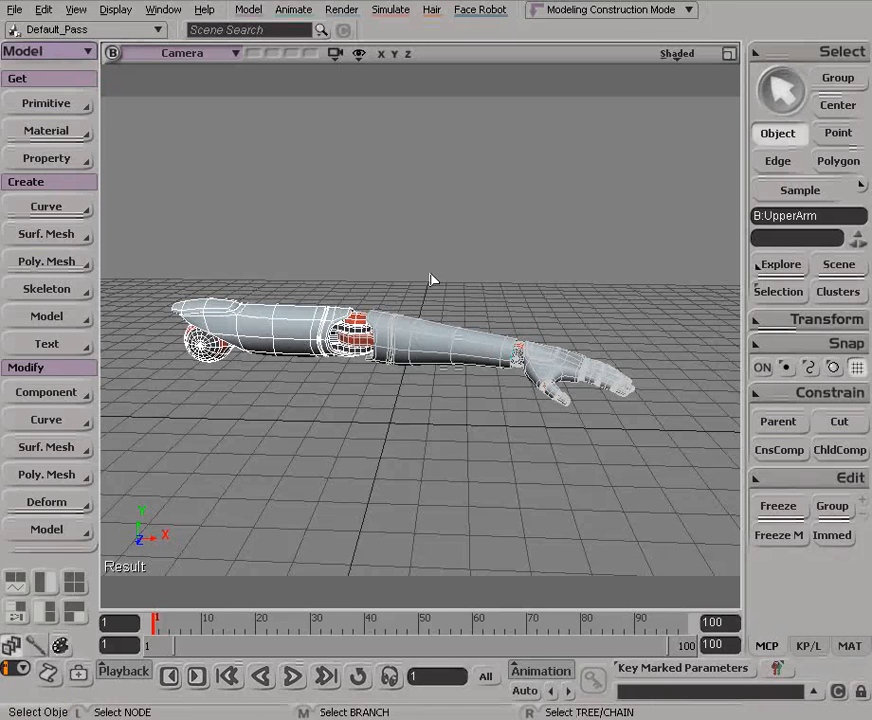
# Test the full arm hierarchy by rotating the upper arm, and undo the rotation
pyautogui.click(291, 343)
pyautogui.press('c')
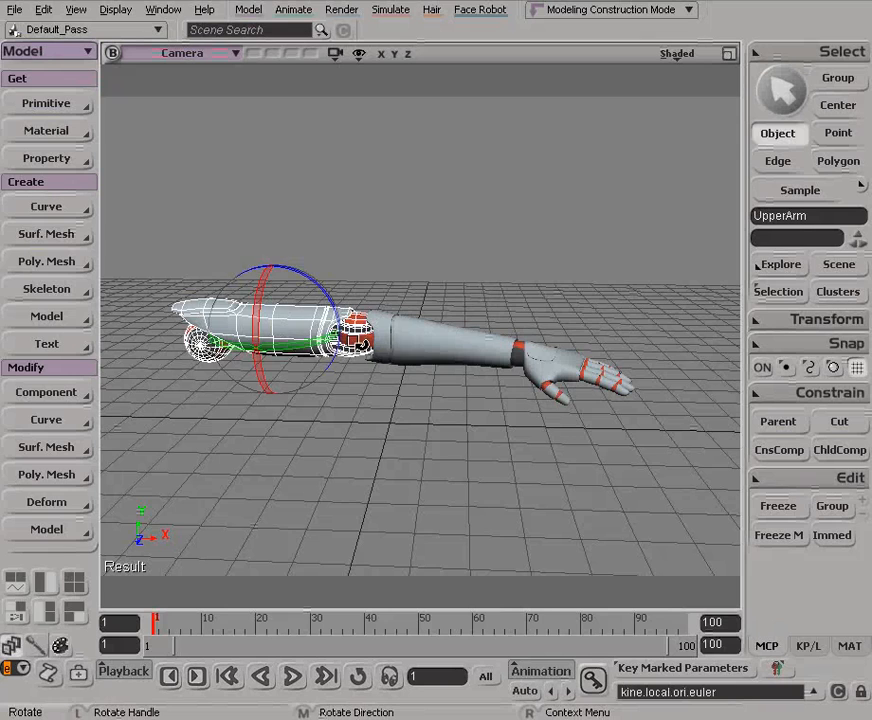
pyautogui.moveTo(306, 318)
pyautogui.mouseDown()
pyautogui.moveTo(273, 302)
pyautogui.moveTo(298, 342)
pyautogui.moveTo(243, 335)
pyautogui.moveTo(228, 346)
pyautogui.moveTo(292, 350)
pyautogui.moveTo(249, 333)
pyautogui.moveTo(249, 292)
pyautogui.moveTo(275, 335)
pyautogui.moveTo(346, 311)
pyautogui.moveTo(296, 296)
pyautogui.moveTo(278, 365)
pyautogui.moveTo(300, 335)
pyautogui.moveTo(320, 345)
pyautogui.moveTo(318, 318)
pyautogui.mouseUp()
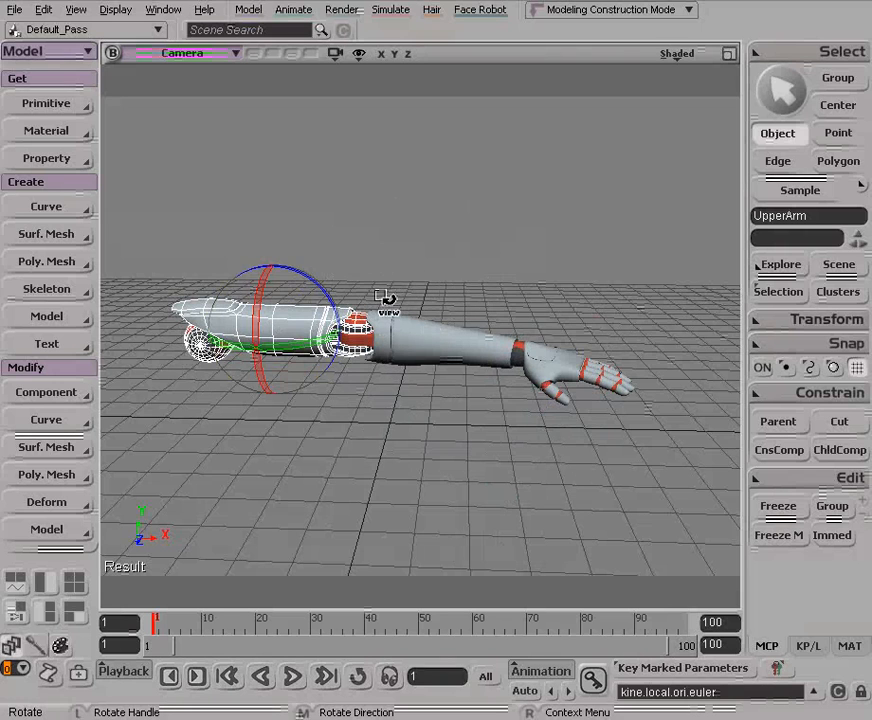
pyautogui.press('space')
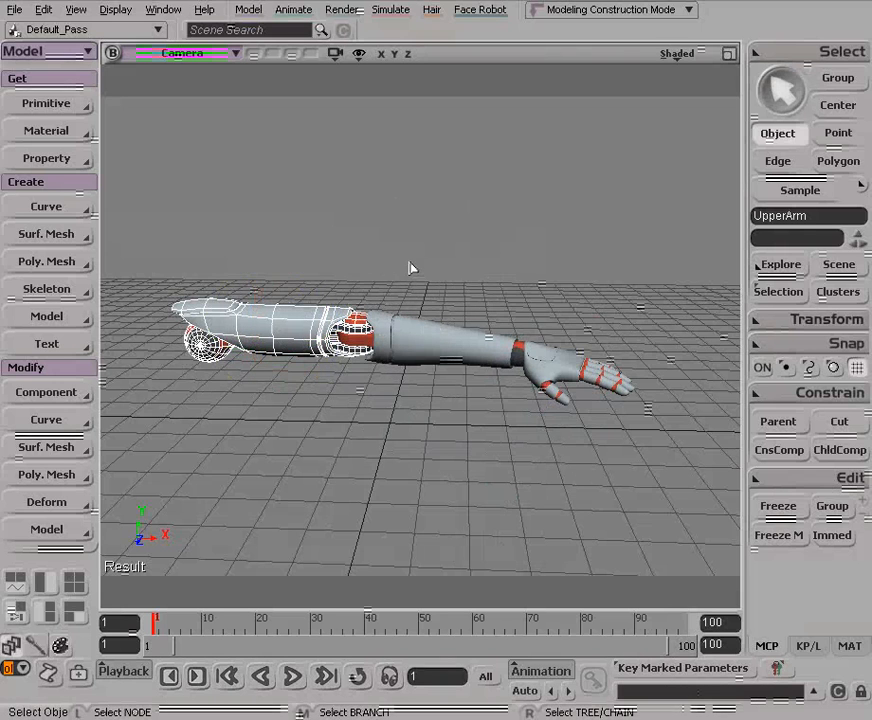
# Open the Explorer, expand the UpperArm and LowerArm branches down to Hand, and filter the hierarchy to Objects Only
pyautogui.press('8')
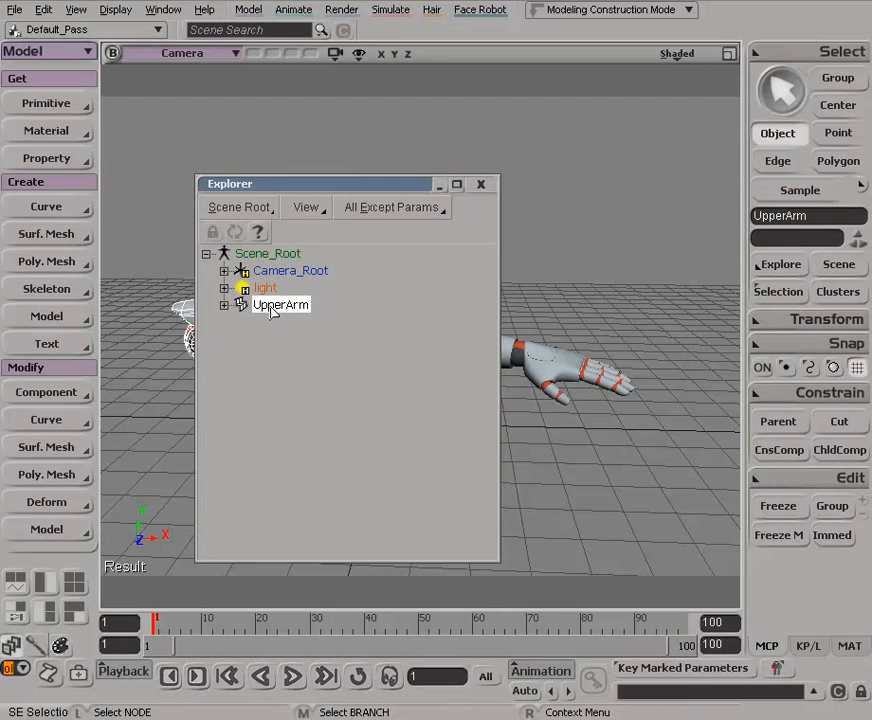
pyautogui.click(225, 308)
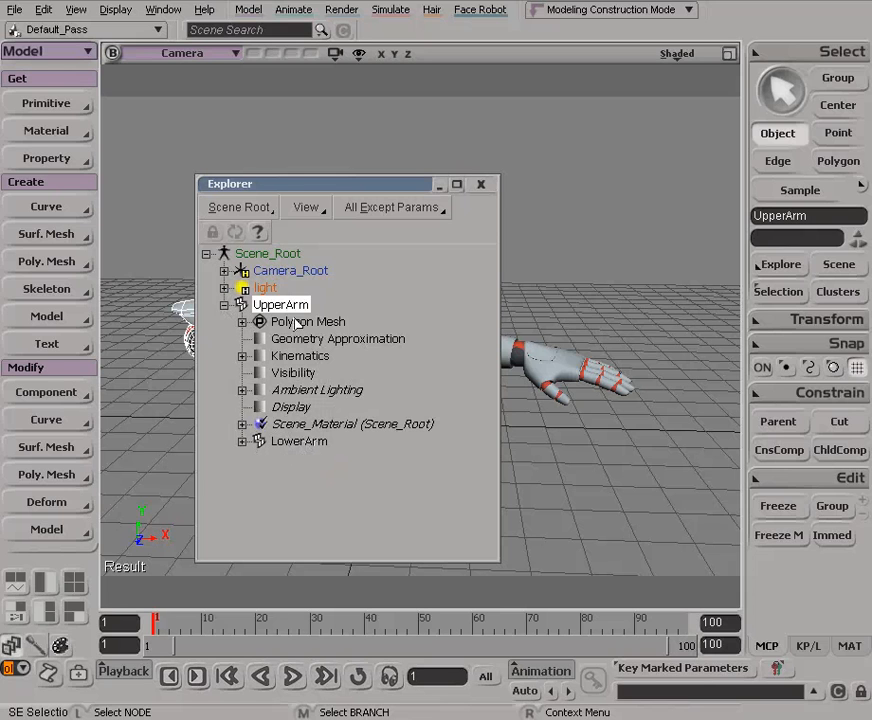
pyautogui.moveTo(370, 187); pyautogui.dragTo(281, 127)
pyautogui.click(222, 380)
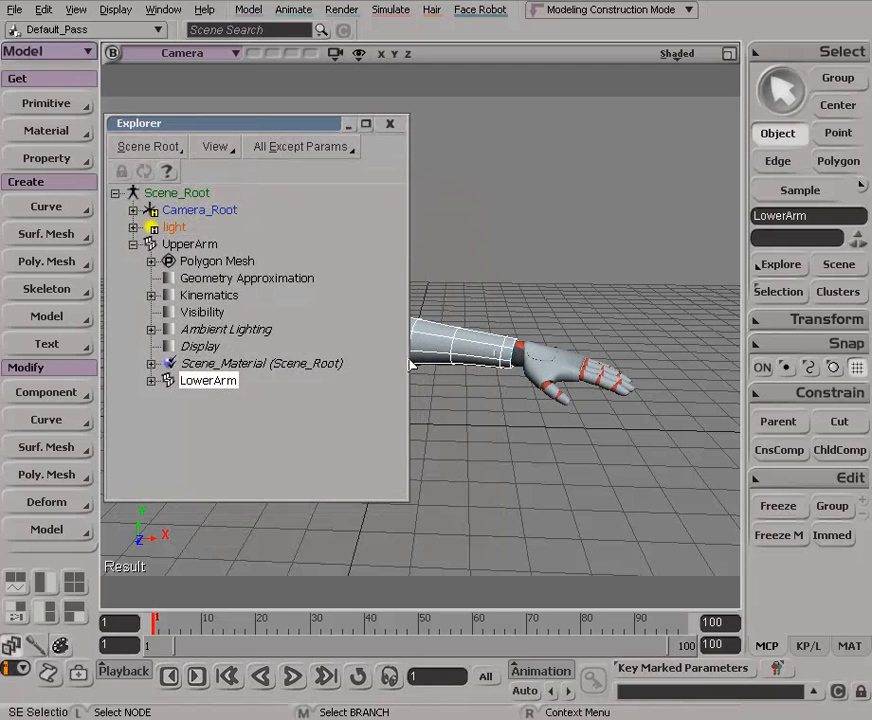
pyautogui.click(151, 381)
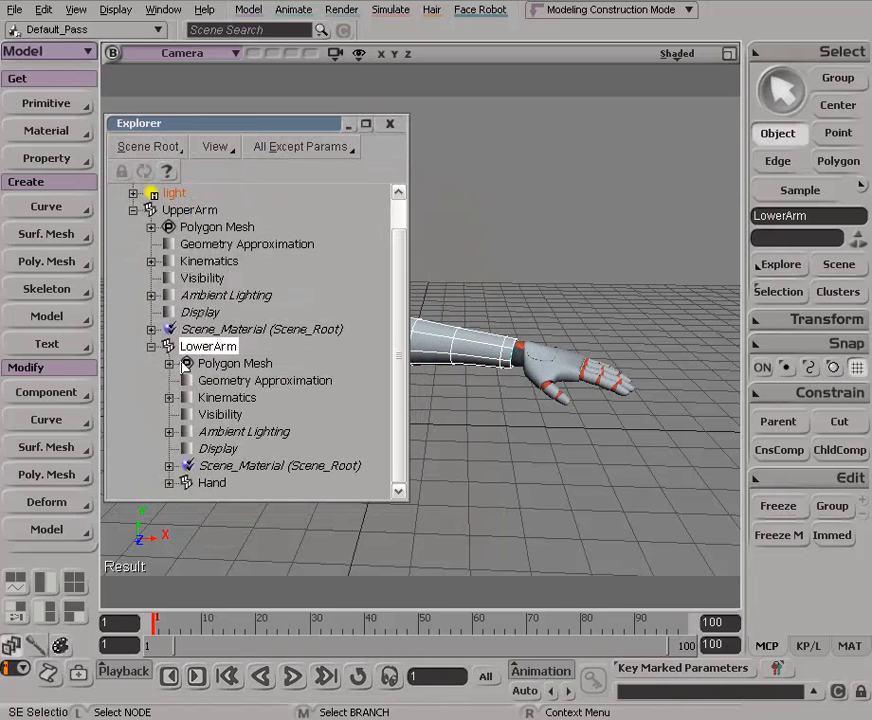
pyautogui.click(211, 483)
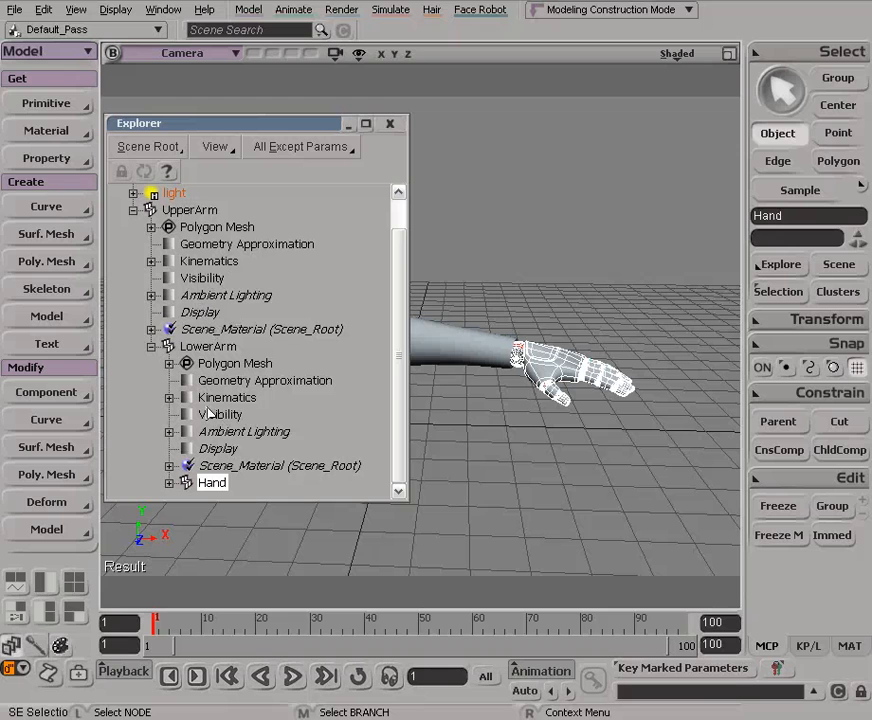
pyautogui.click(292, 150)
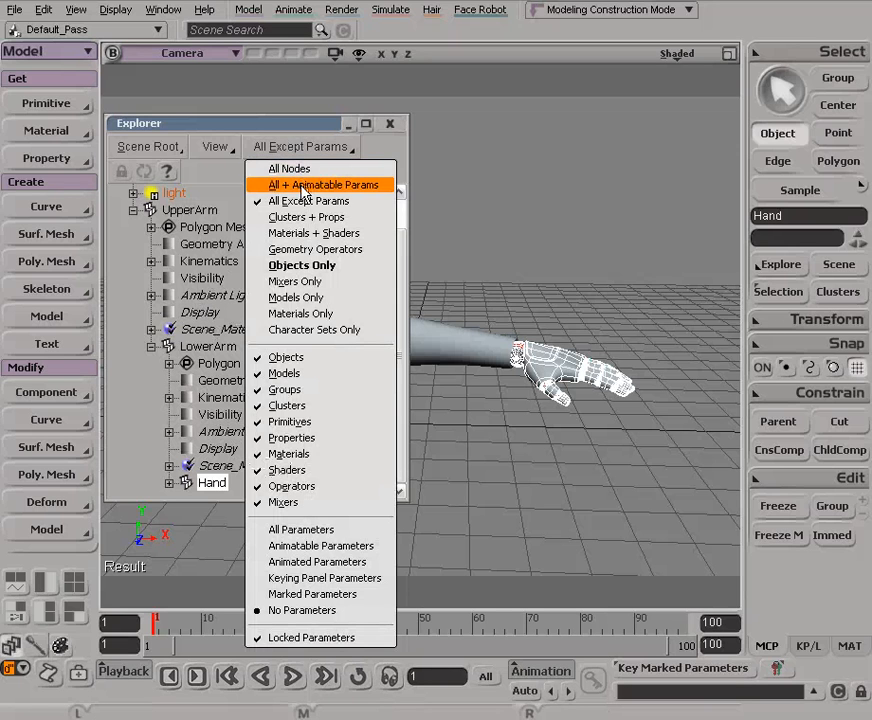
pyautogui.click(297, 265)
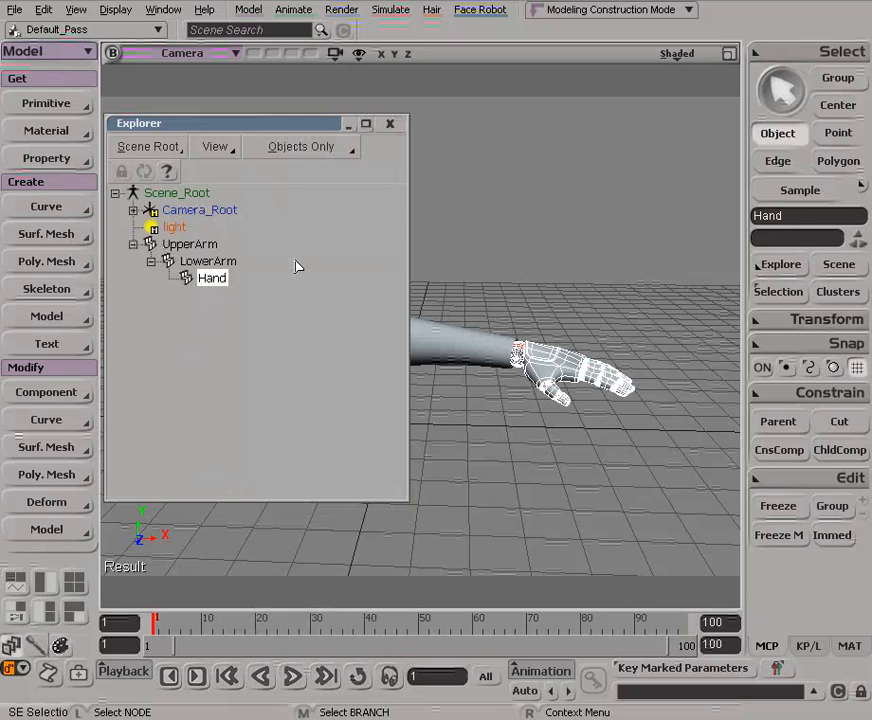
# Examine the arm hierarchy by selecting UpperArm, LowerArm and Hand in the Explorer, and close it
pyautogui.click(208, 261)
pyautogui.click(189, 244)
pyautogui.moveTo(291, 170); pyautogui.dragTo(246, 143)
pyautogui.click(200, 274)
pyautogui.click(195, 290)
pyautogui.click(192, 274)
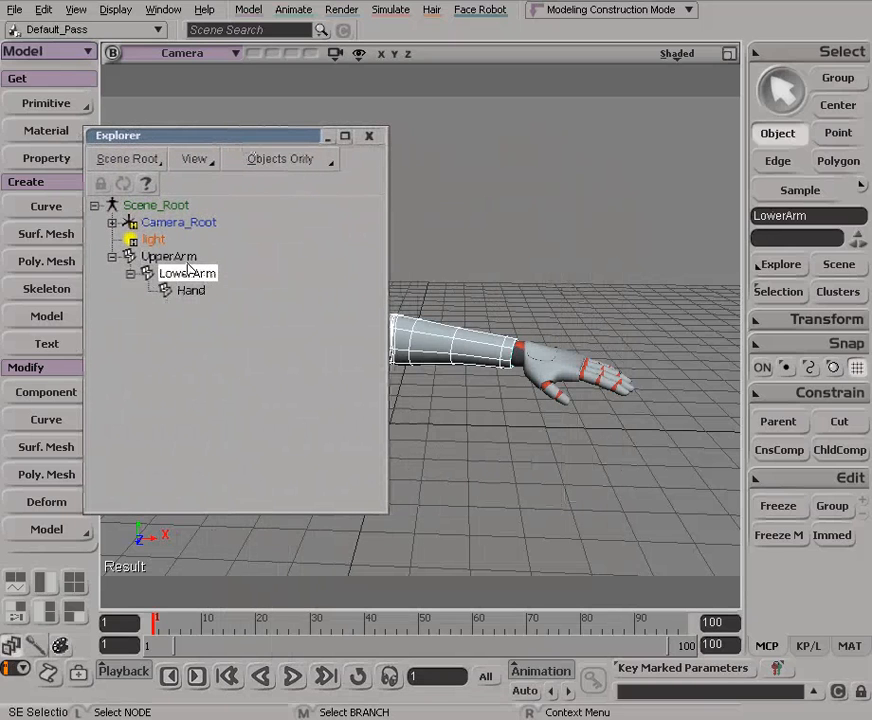
pyautogui.click(160, 258)
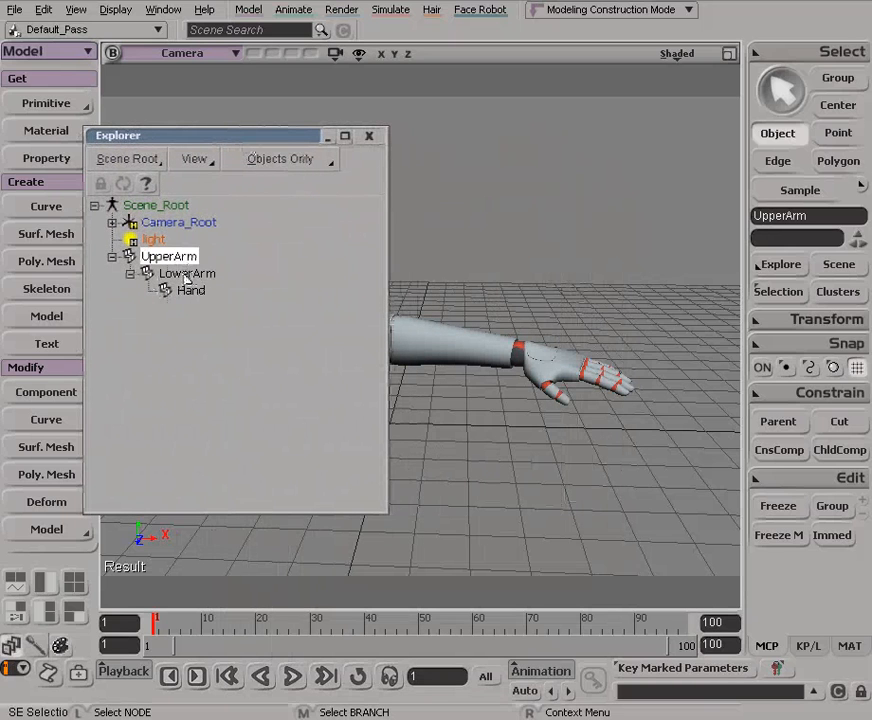
pyautogui.click(369, 137)
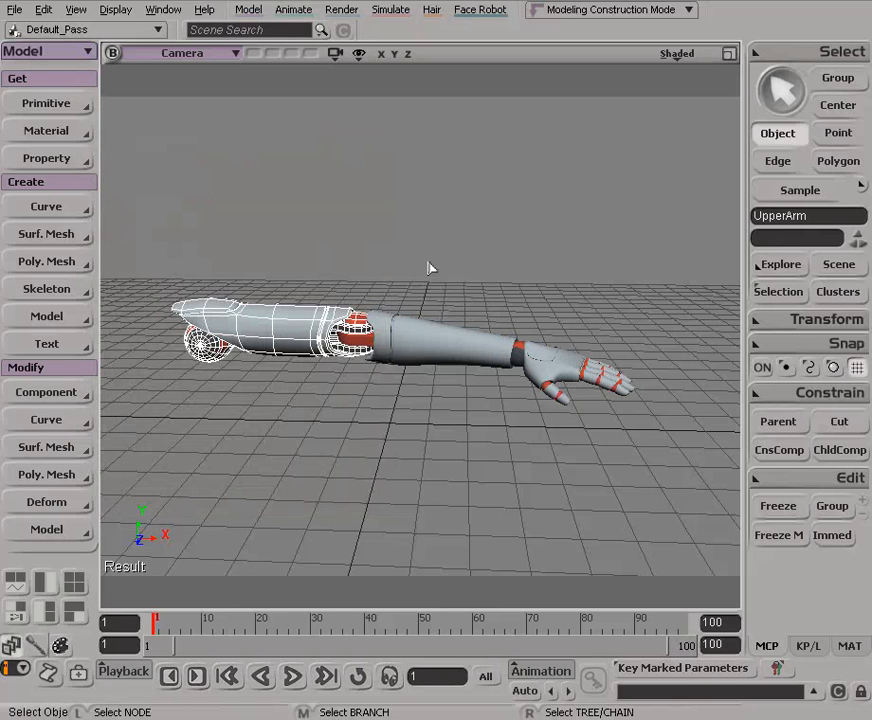
# Cut the hand's link to the lower arm while displaying the expanded arm hierarchy in the Explorer
pyautogui.click(520, 365)
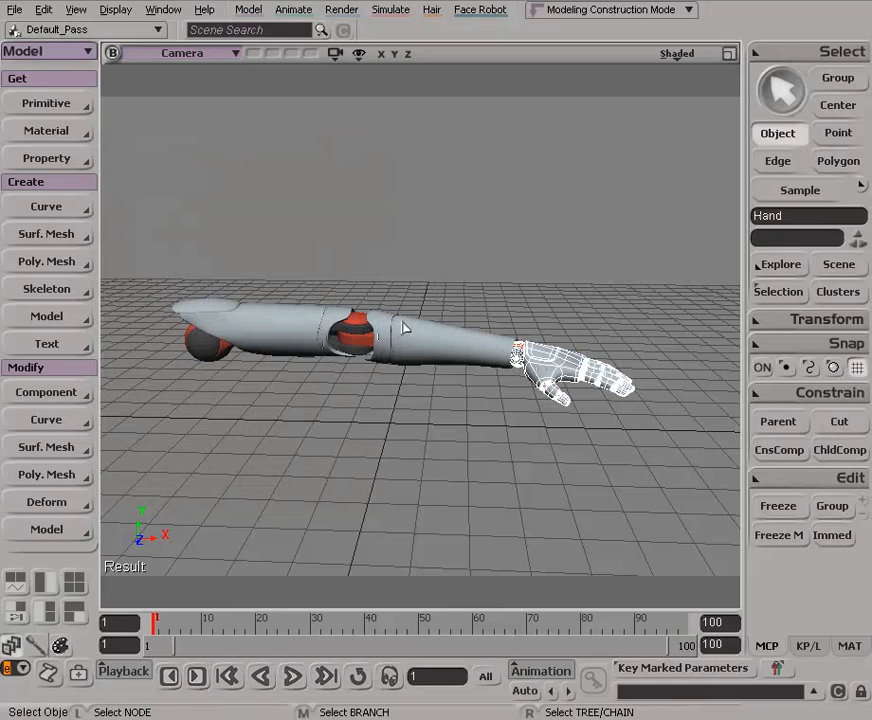
pyautogui.press('8')
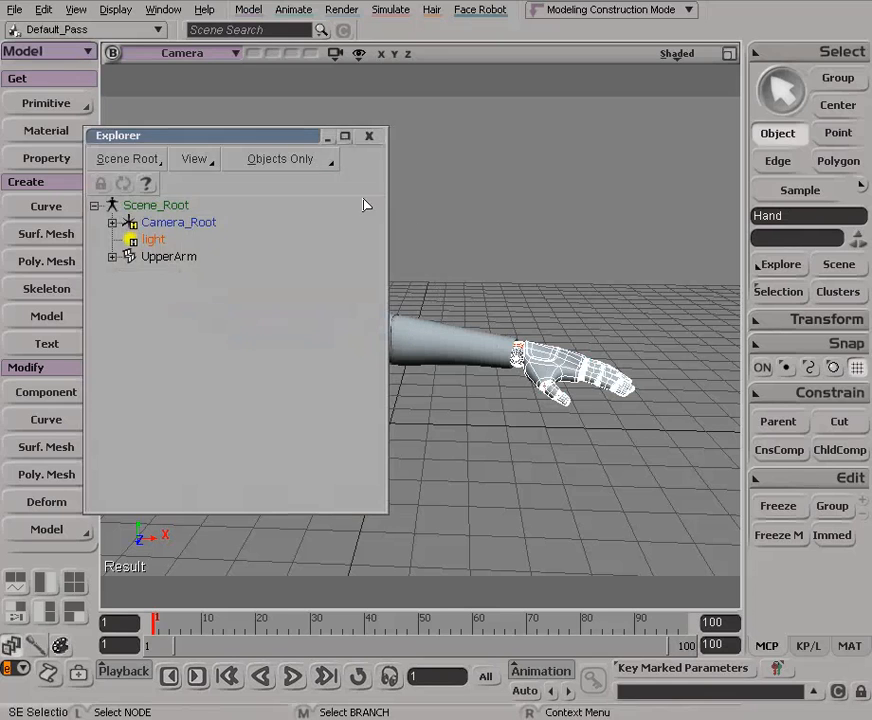
pyautogui.click(112, 257)
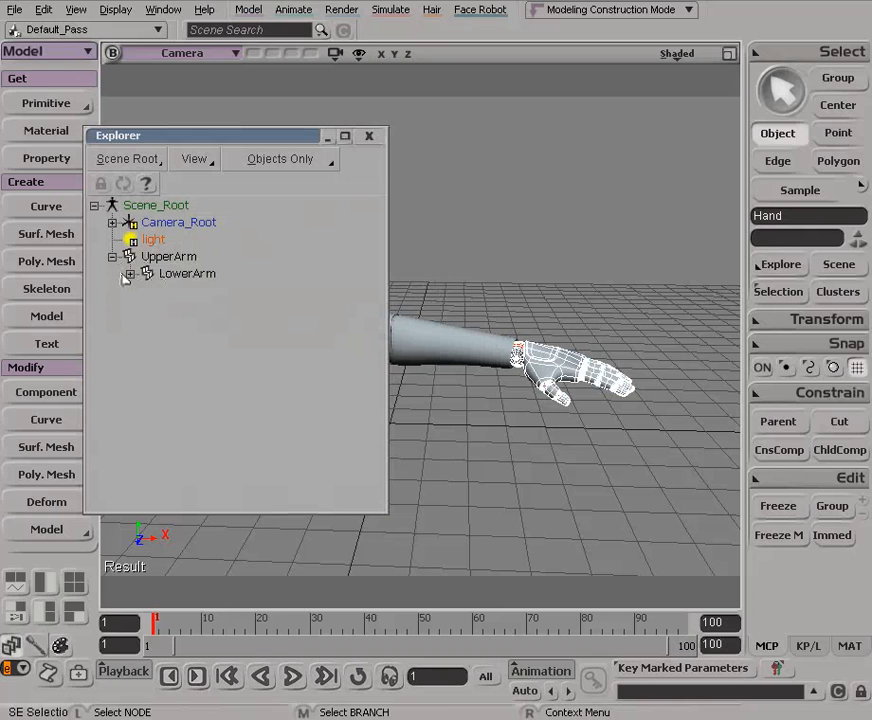
pyautogui.click(130, 274)
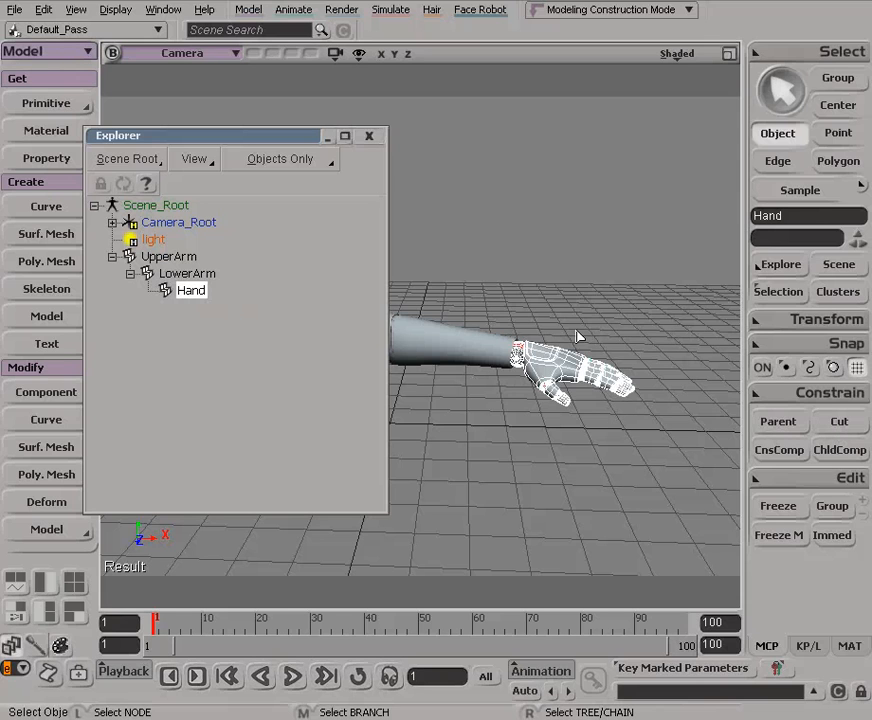
pyautogui.click(840, 424)
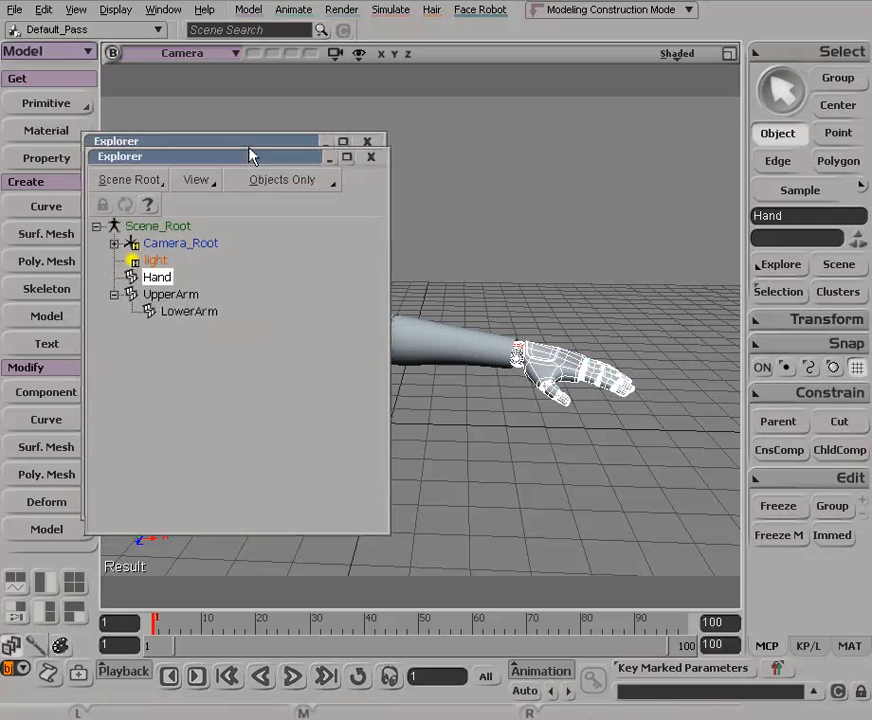
# Test the hierarchy with the hand unlinked by rotating the upper arm, and undo the rotation
pyautogui.moveTo(250, 140); pyautogui.dragTo(339, 452)
pyautogui.click(285, 335)
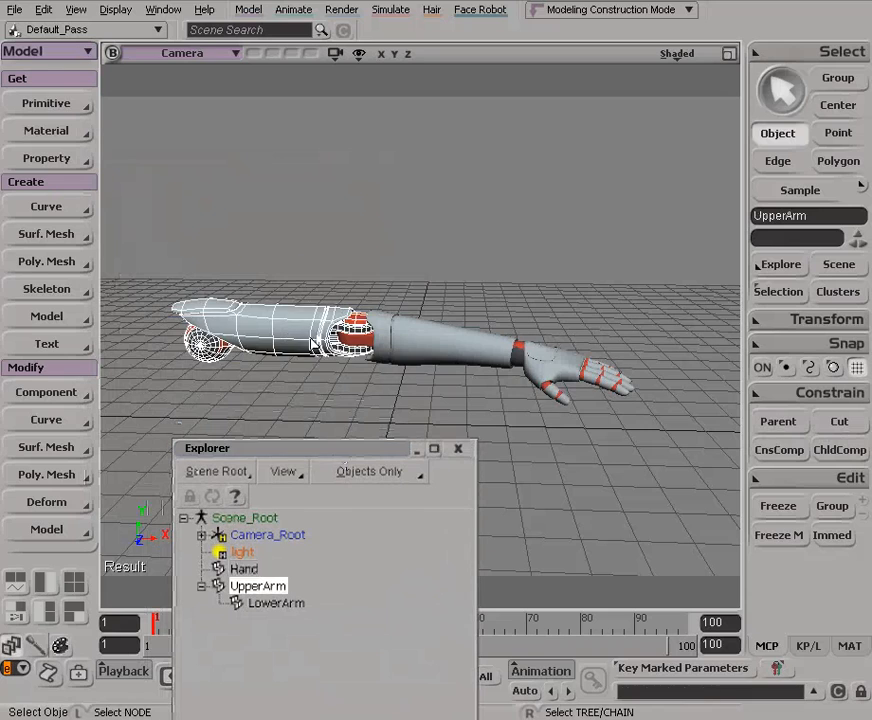
pyautogui.press('c')
pyautogui.moveTo(285, 335); pyautogui.dragTo(235, 279)
pyautogui.press('space')
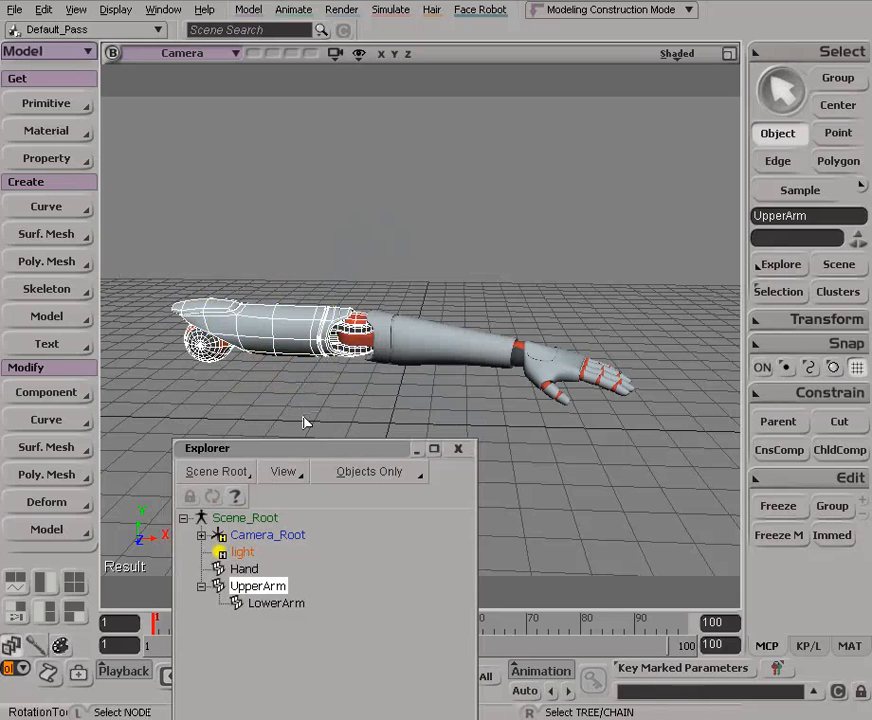
# Parent the hand back to the lower arm, expand LowerArm in the Explorer to check it, and close the Explorer with nothing selected
pyautogui.moveTo(307, 452); pyautogui.dragTo(282, 185)
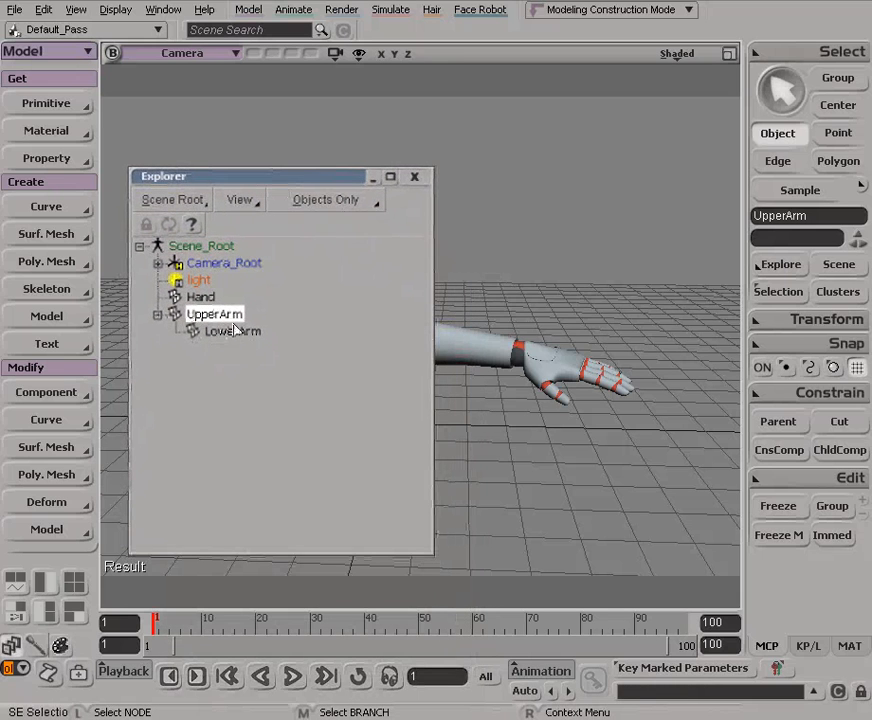
pyautogui.click(572, 373)
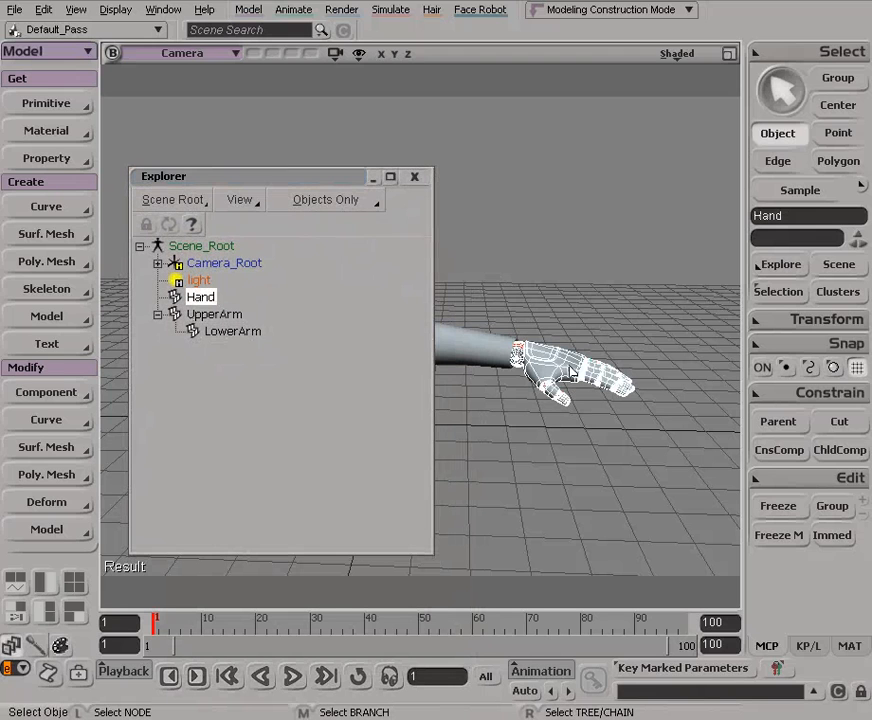
pyautogui.click(763, 423)
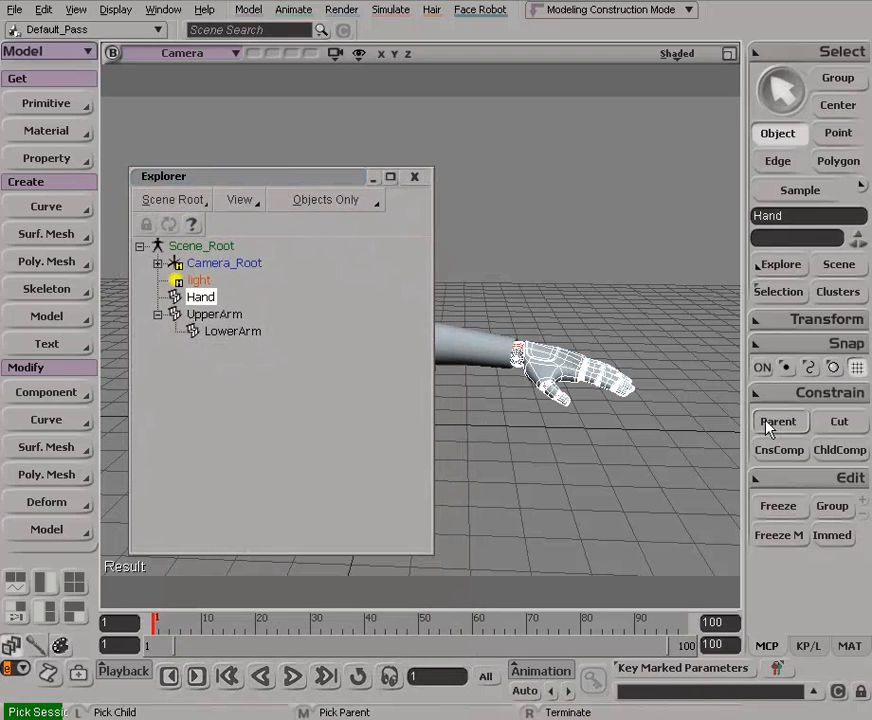
pyautogui.click(465, 346)
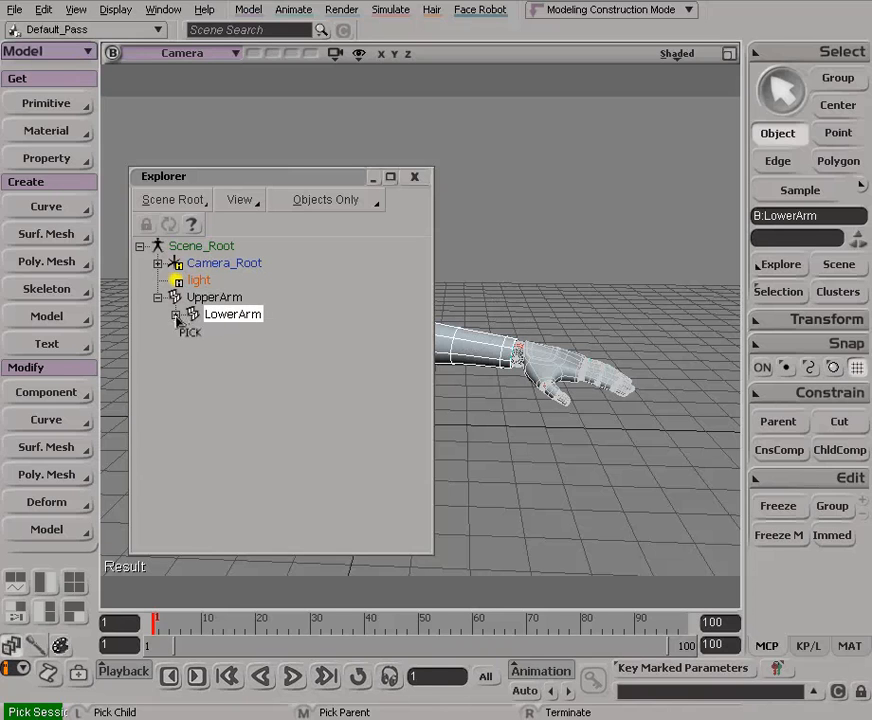
pyautogui.rightClick(603, 248)
pyautogui.click(177, 314)
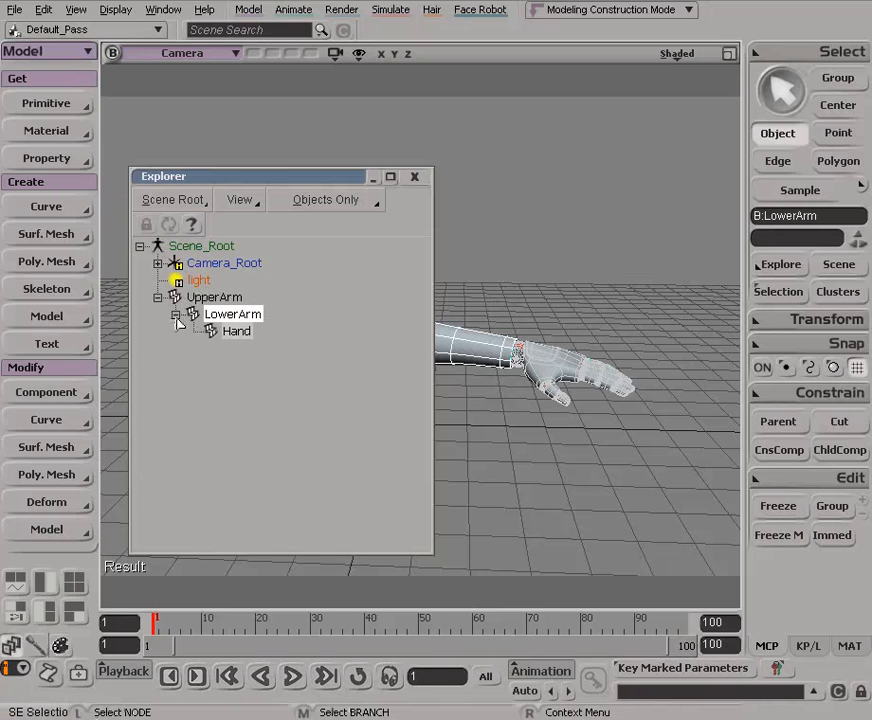
pyautogui.click(414, 177)
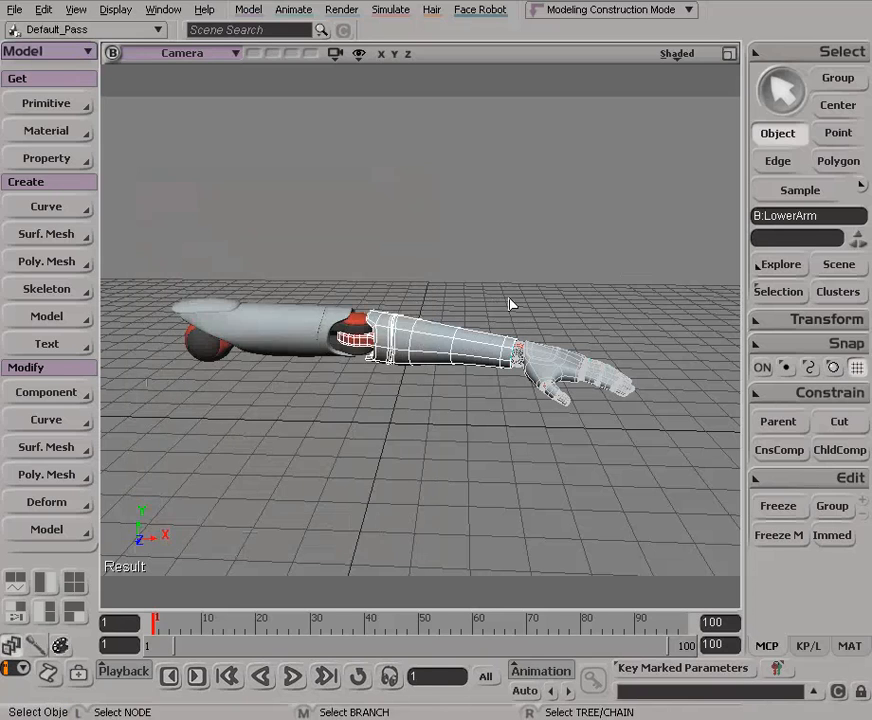
pyautogui.click(476, 254)
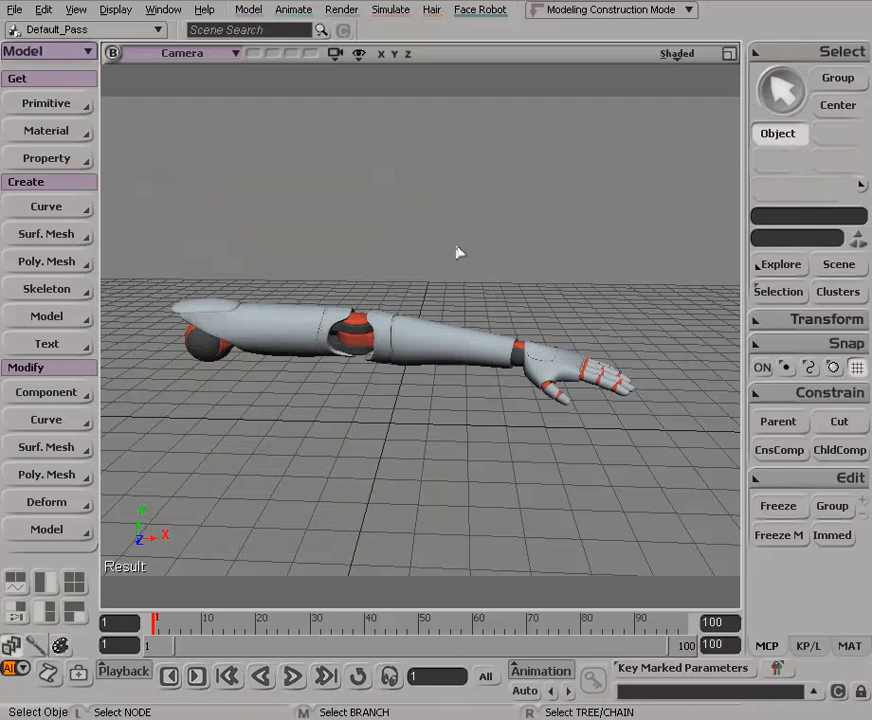
# Examine the re-linked arm from different angles, with the lower arm selected for rotation
pyautogui.press('s')
pyautogui.moveTo(480, 298); pyautogui.dragTo(432, 278)
pyautogui.press('s')
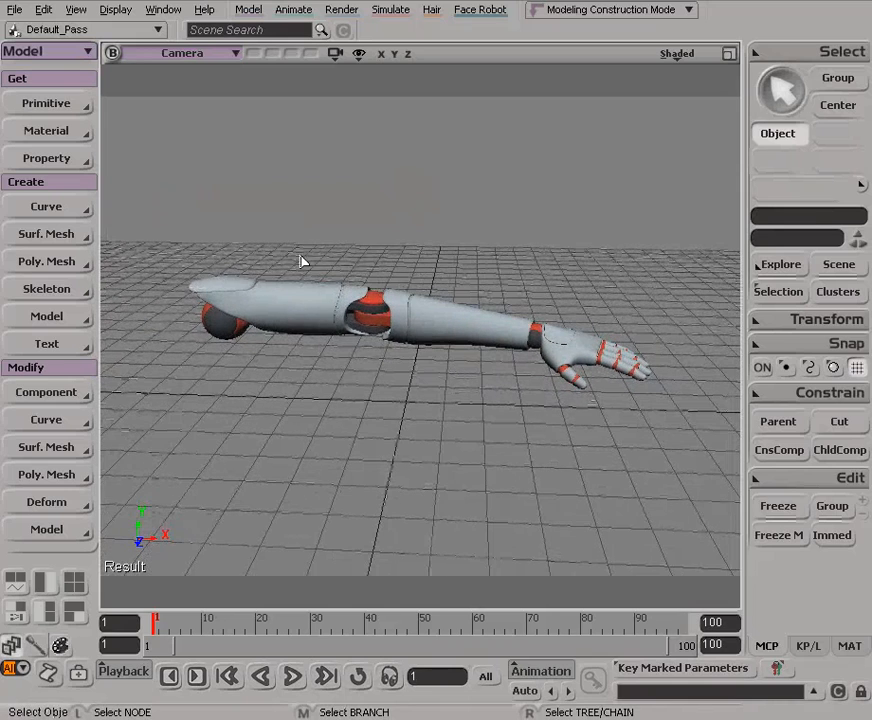
pyautogui.click(436, 335)
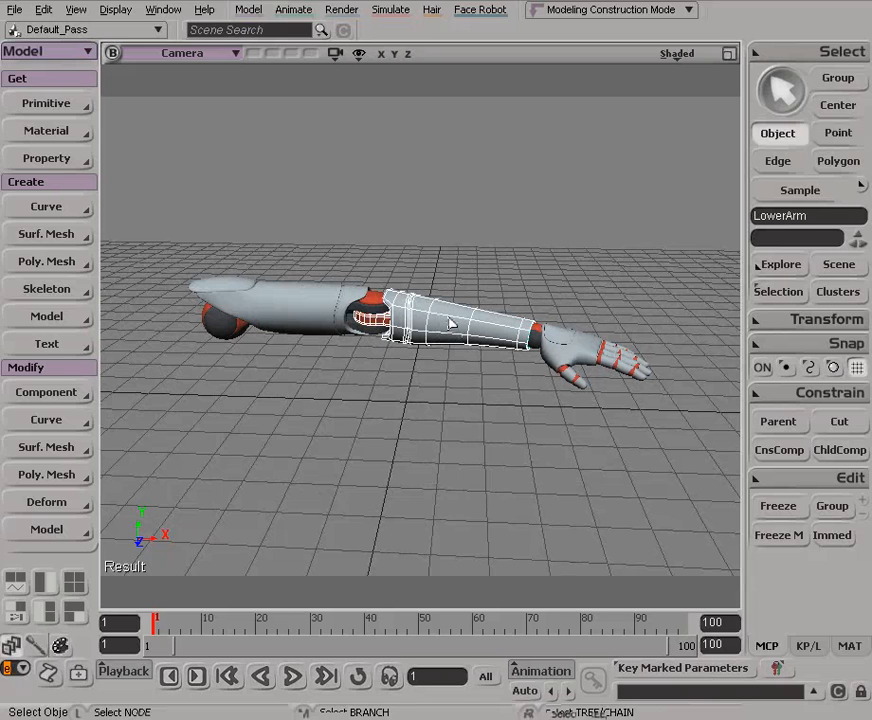
pyautogui.press('c')
pyautogui.press('s')
pyautogui.moveTo(399, 317); pyautogui.dragTo(430, 331, button='right')
pyautogui.moveTo(430, 331); pyautogui.dragTo(442, 350)
pyautogui.press('space')
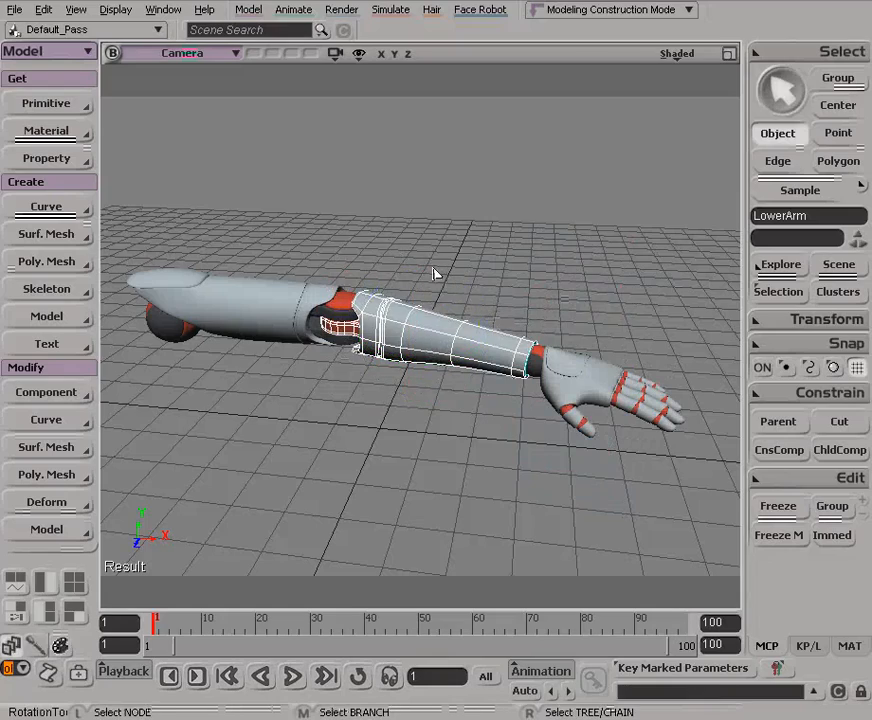
pyautogui.press('s')
pyautogui.moveTo(444, 269); pyautogui.dragTo(430, 244)
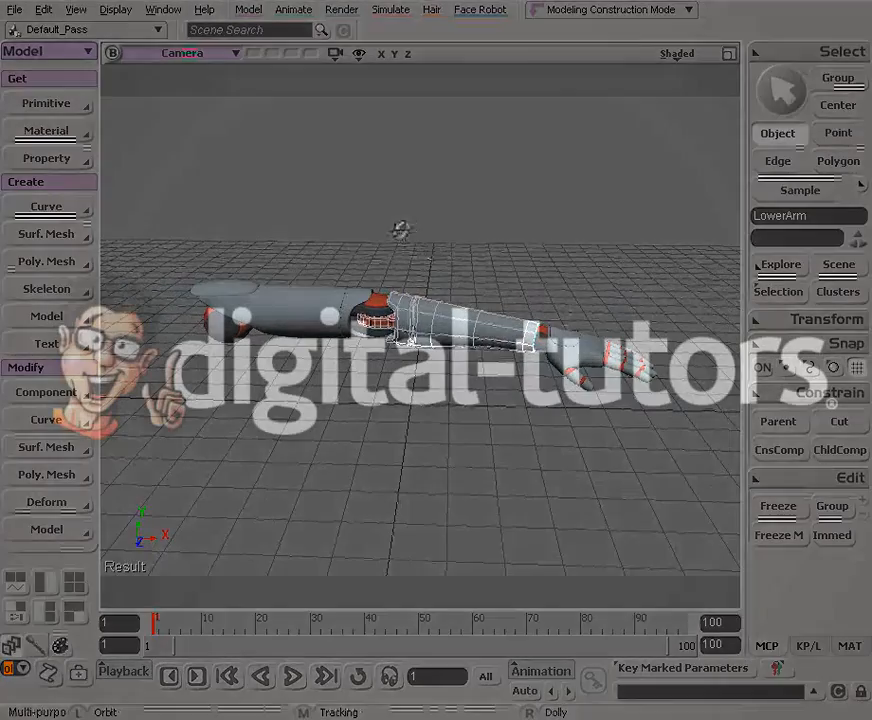